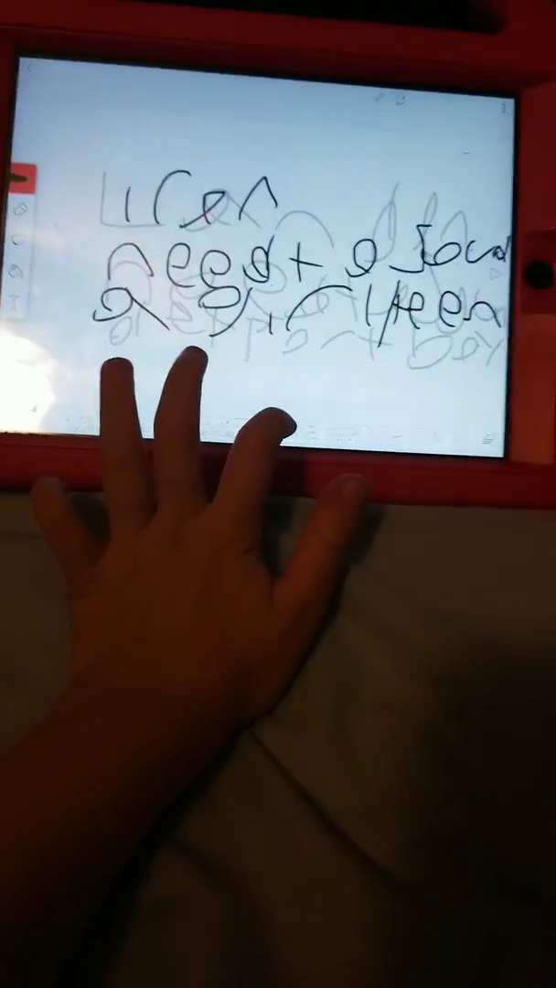
{"action": "left_click", "coordinate": [275, 567]}
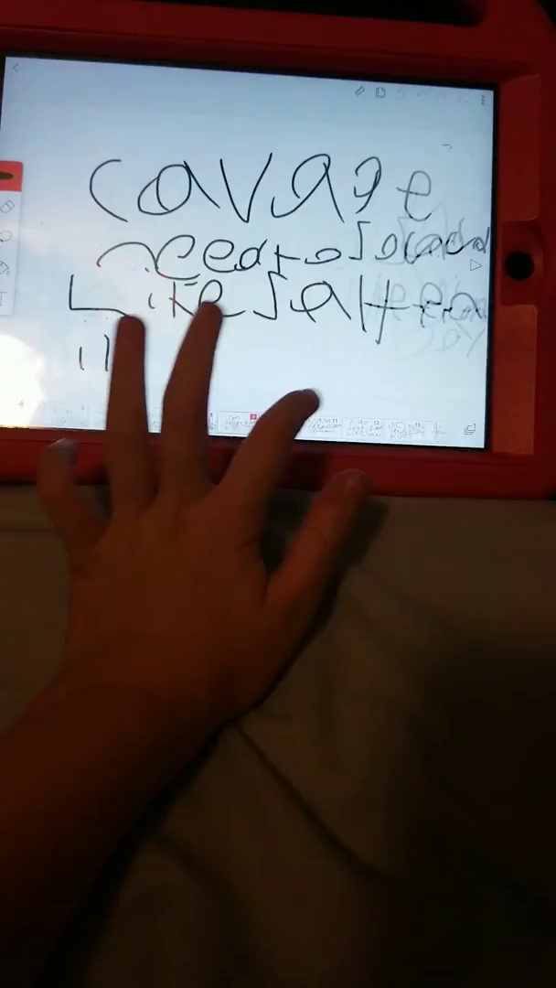